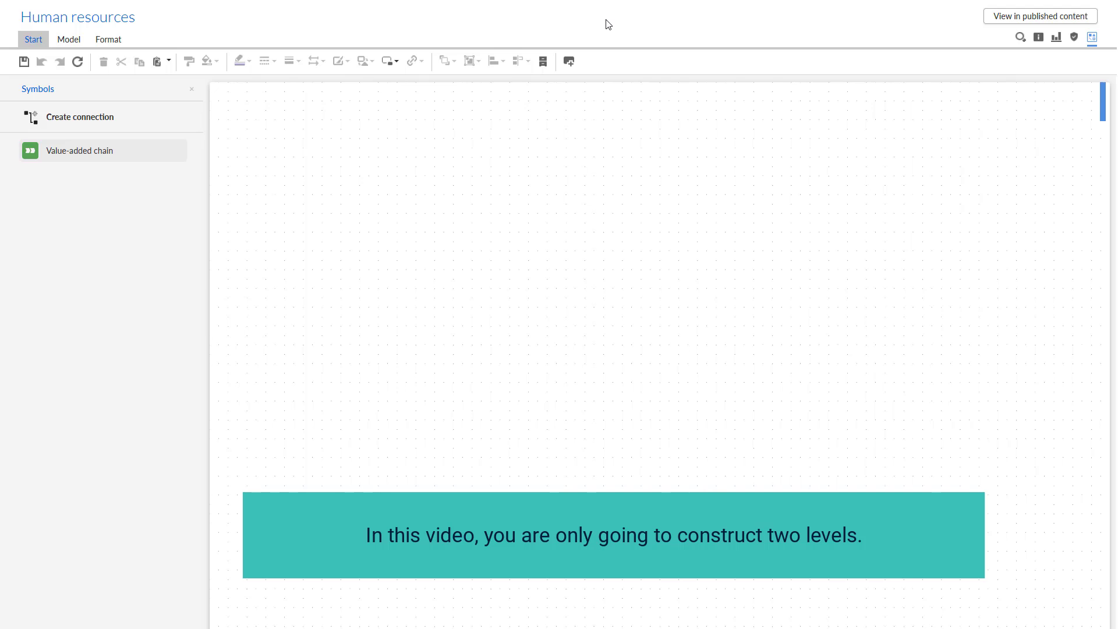
- Add a value-added chain named Recruiting near the top of the canvas and enlarge it into a wide group container
drag(122, 161, 305, 146)
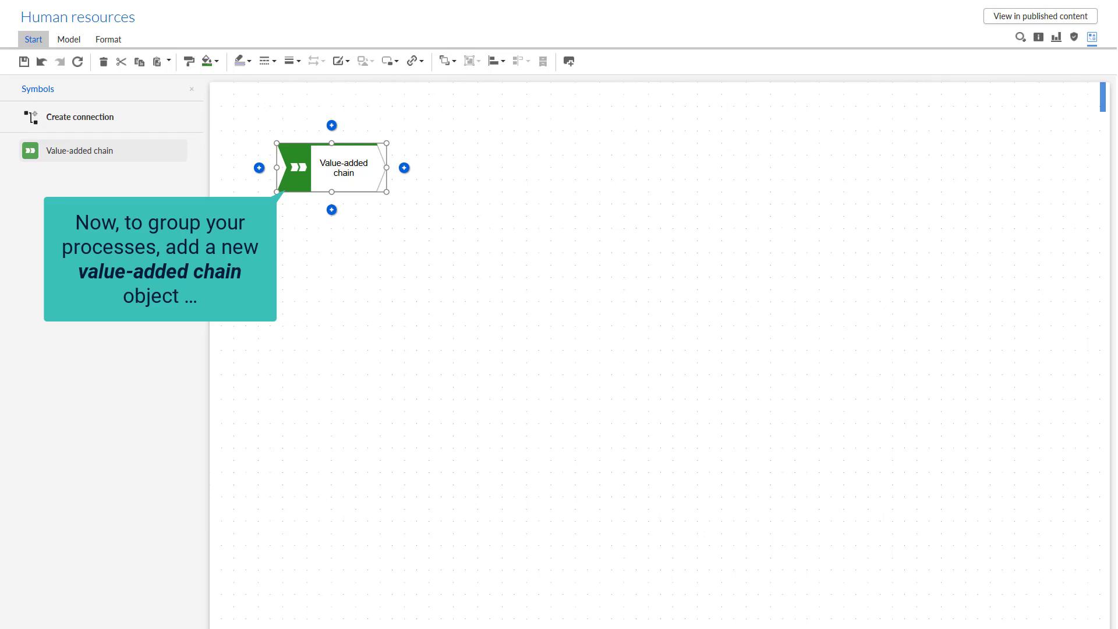
double_click(352, 177)
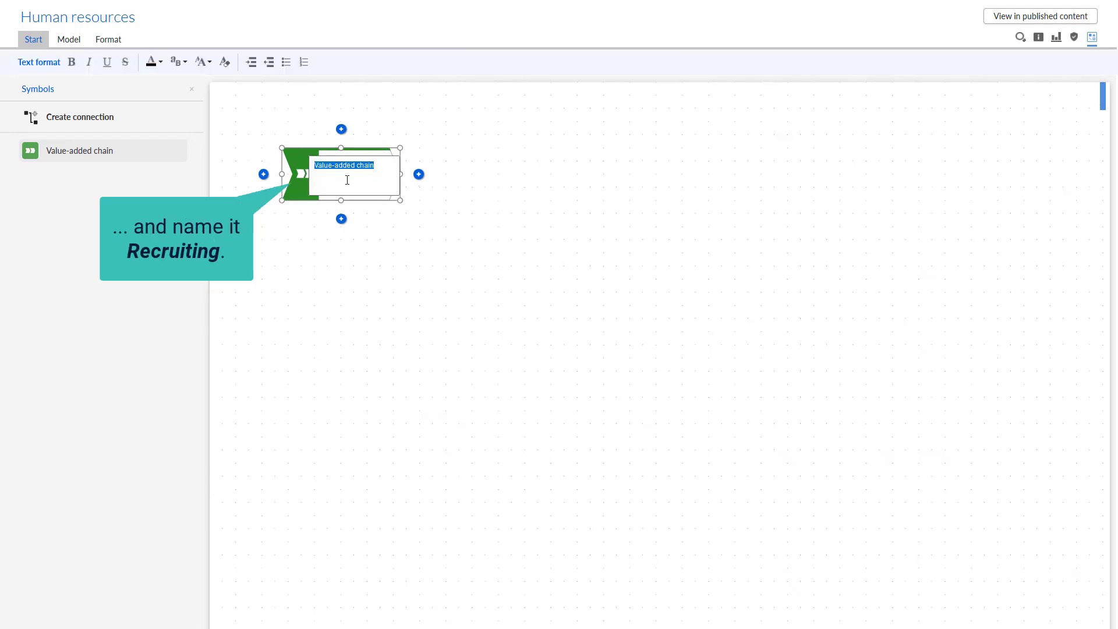
text(Recrui)
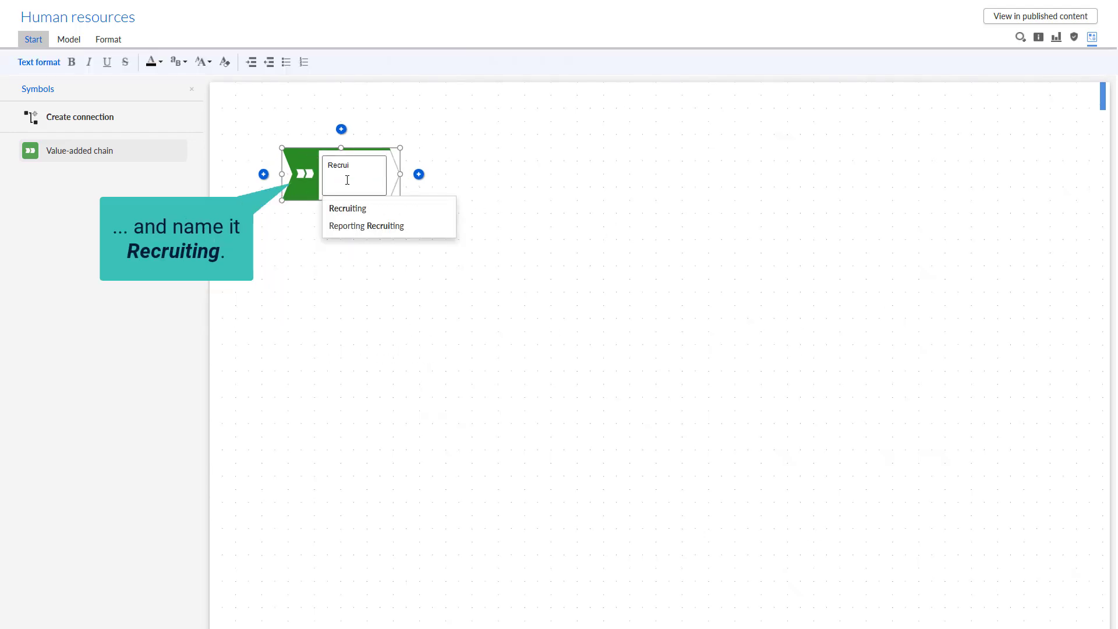
click(353, 209)
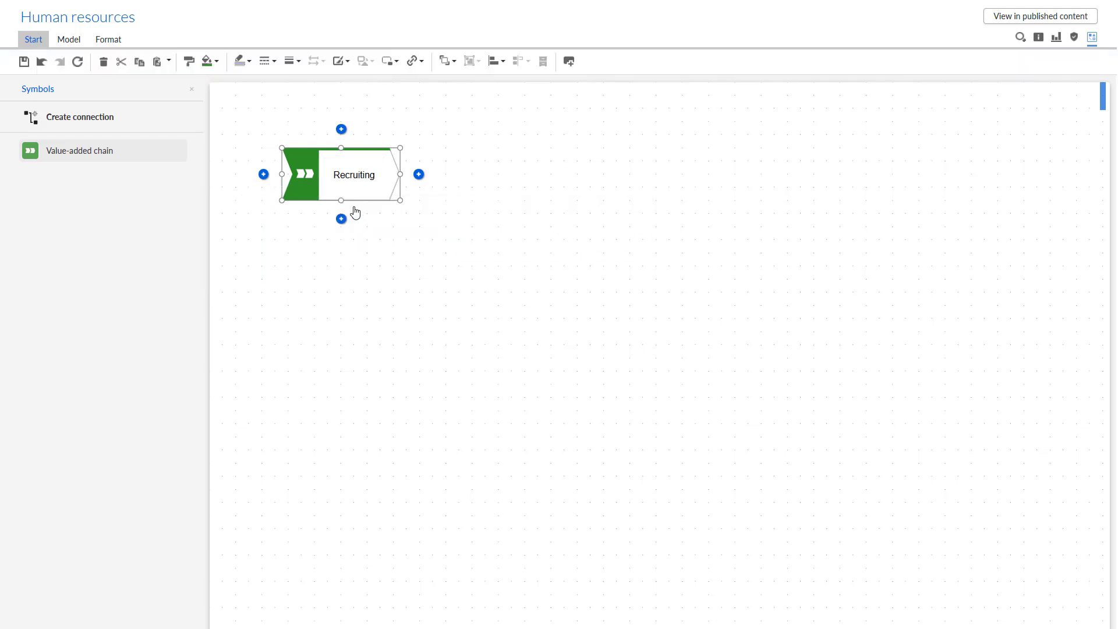
drag(400, 200, 823, 270)
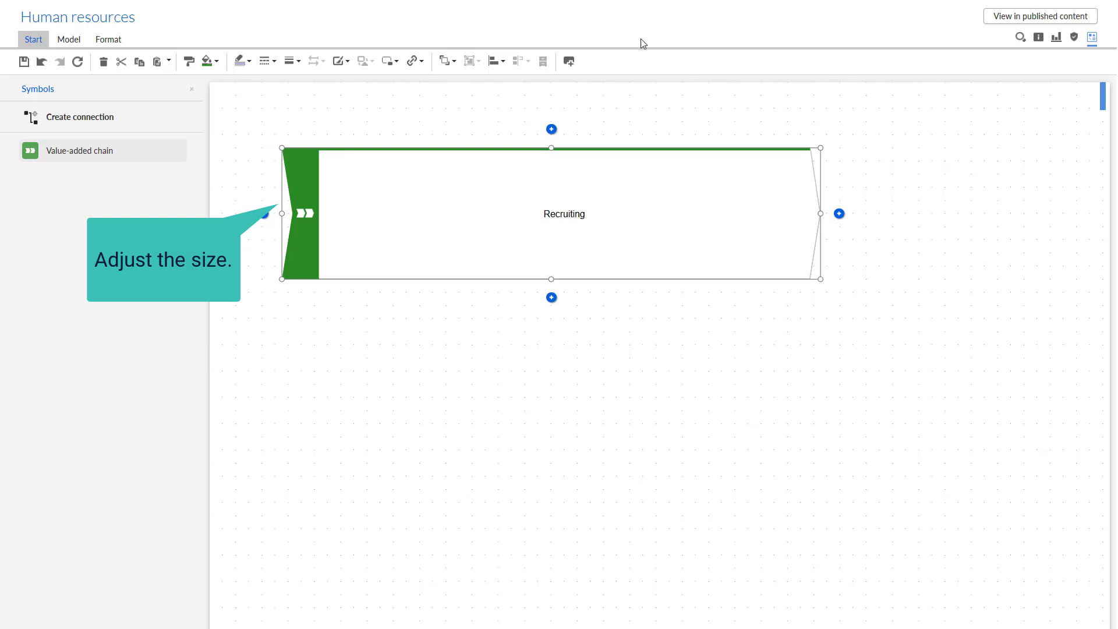
- Add a second value-added chain of the same size below Recruiting and name it HR Operations
drag(113, 152, 814, 436)
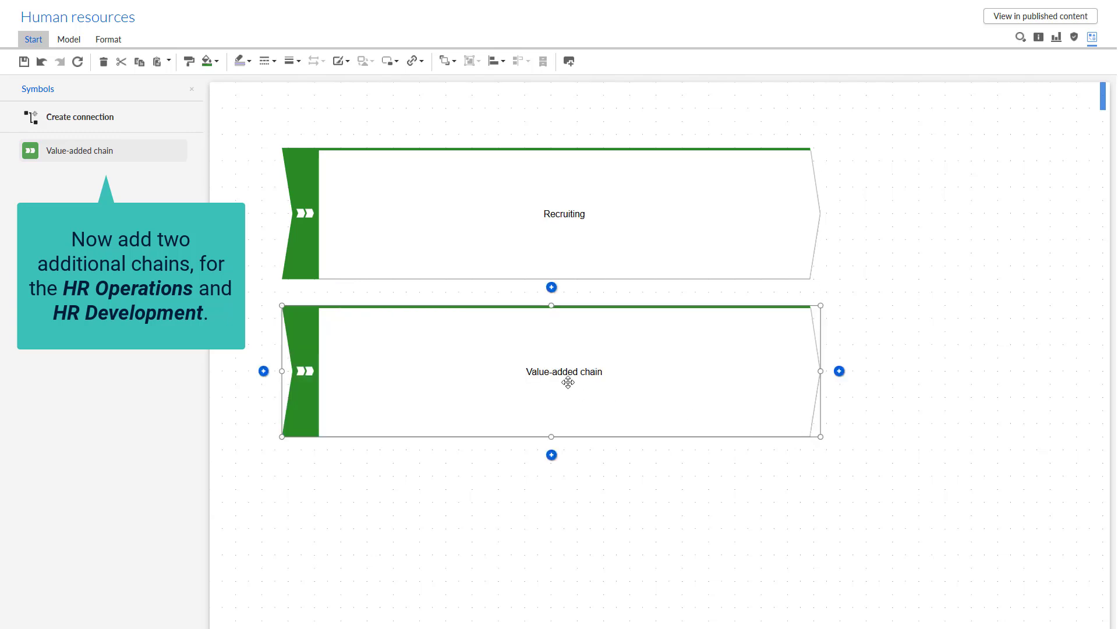
double_click(550, 374)
text(H)
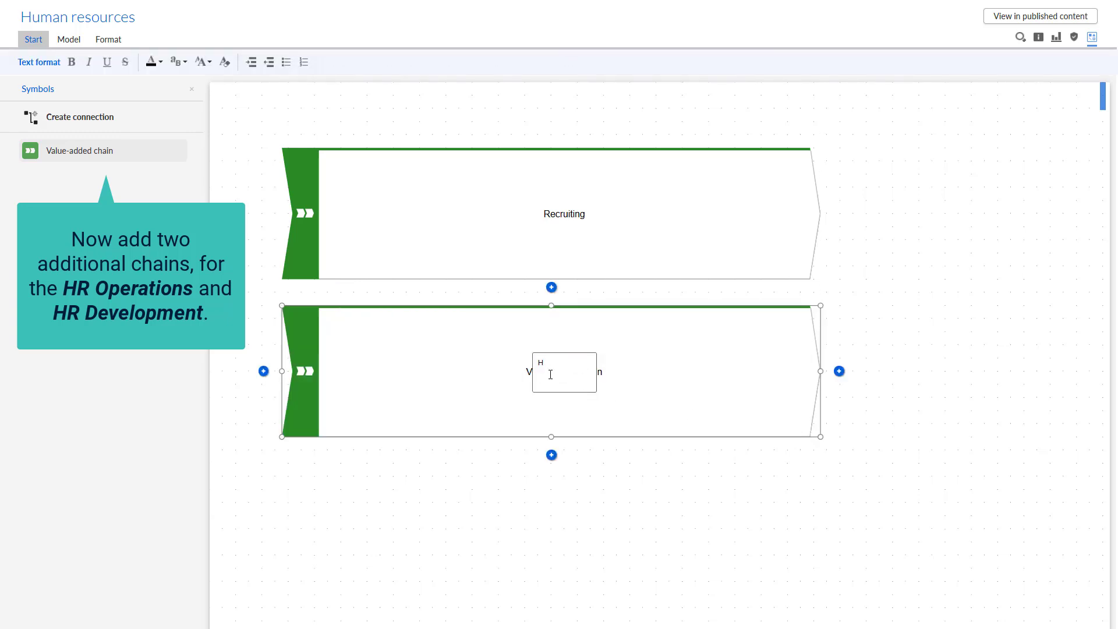
text(R Operations)
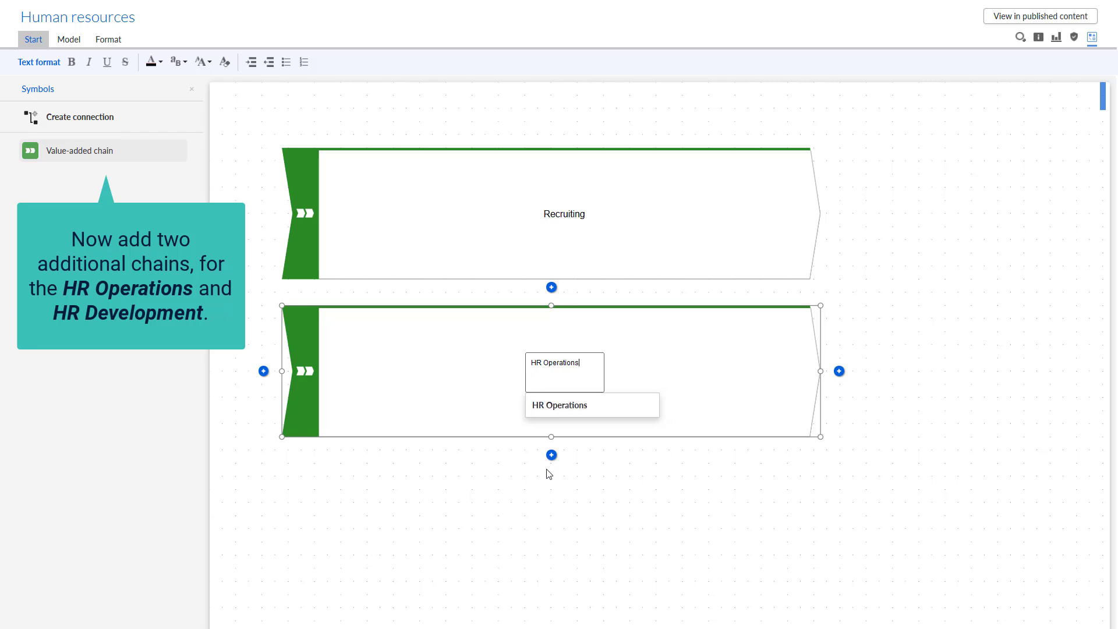
click(959, 529)
- Add a third value-added chain below HR Operations, match its size to the others and name it HR Development
click(149, 150)
click(335, 478)
drag(387, 497, 777, 570)
double_click(524, 507)
text(HR Development)
click(890, 509)
drag(640, 530, 640, 519)
- Set the attribute placement of all three value-added chains' names to At symbol top
click(893, 606)
drag(893, 613, 242, 117)
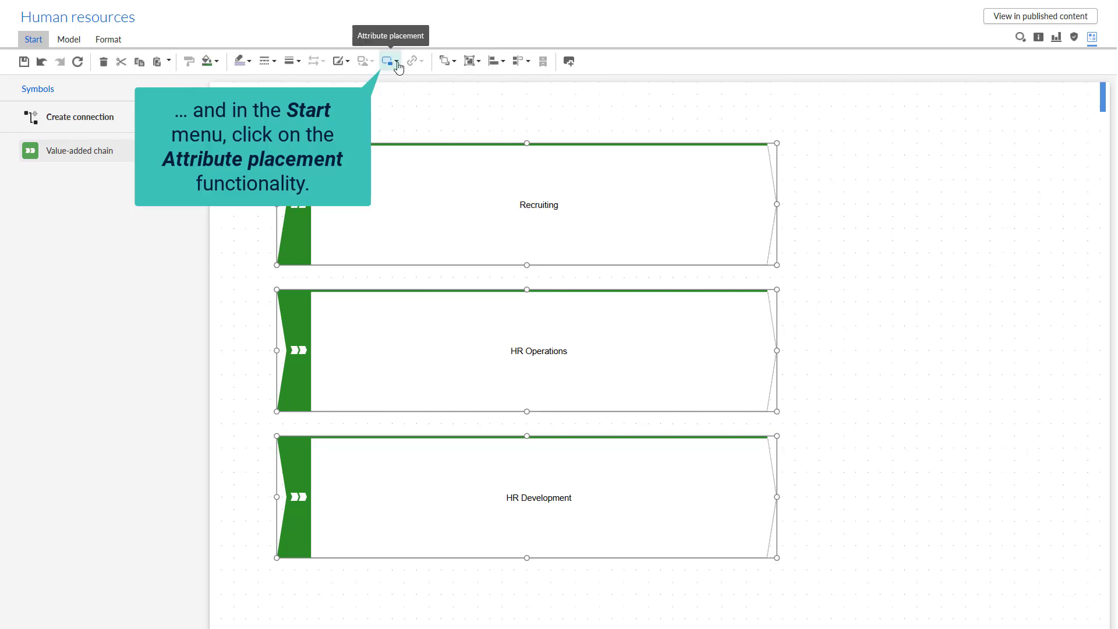
click(397, 64)
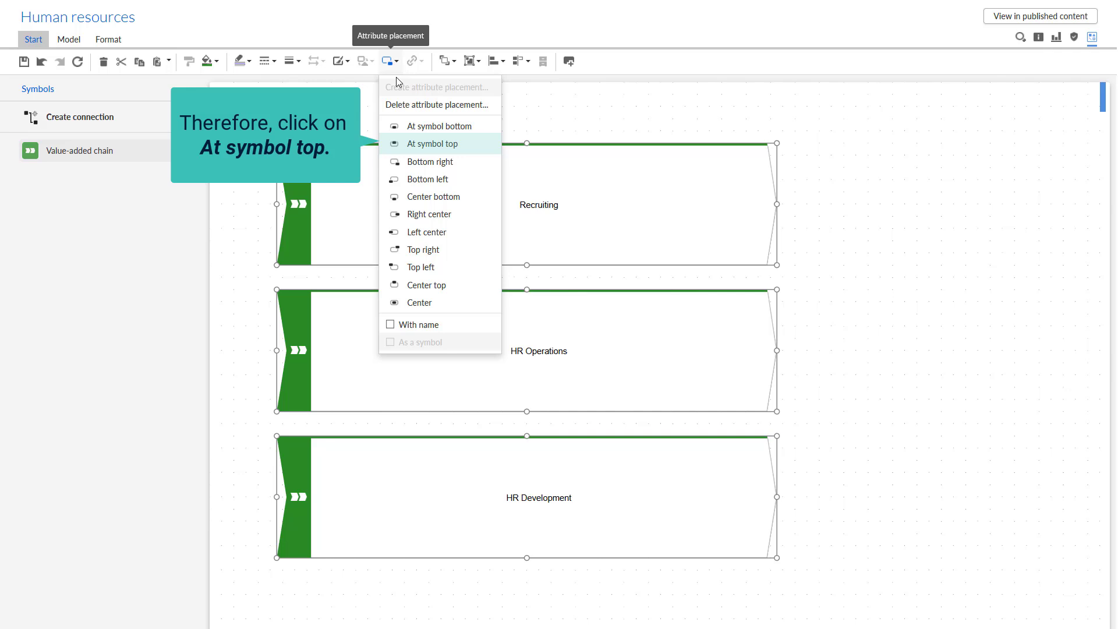
click(411, 144)
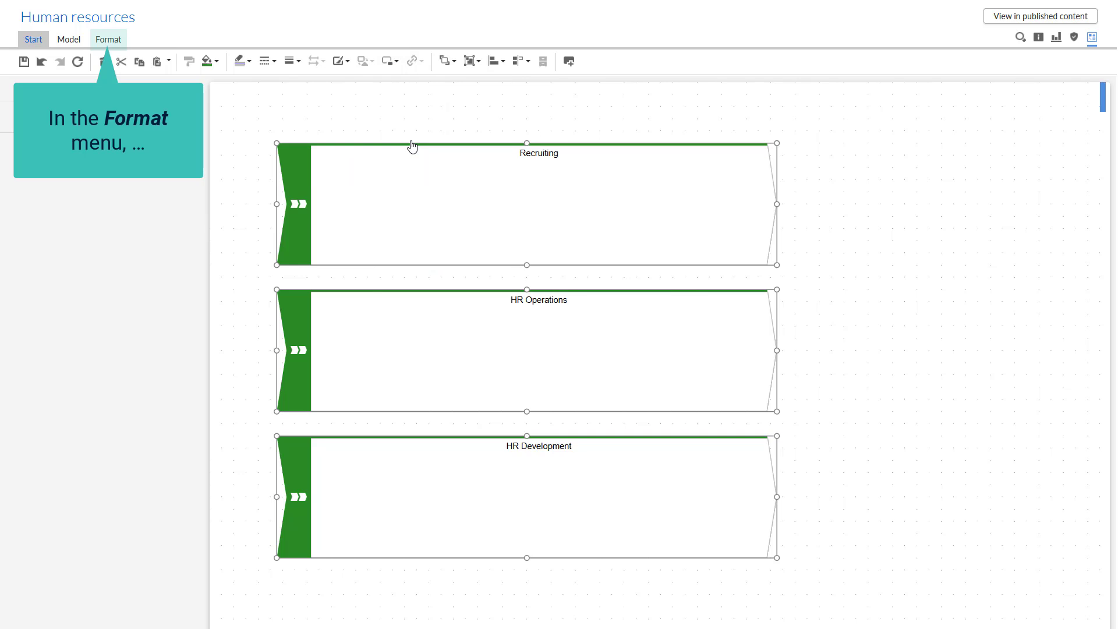
- Apply the Object header text style to the names of the three group chains
click(108, 39)
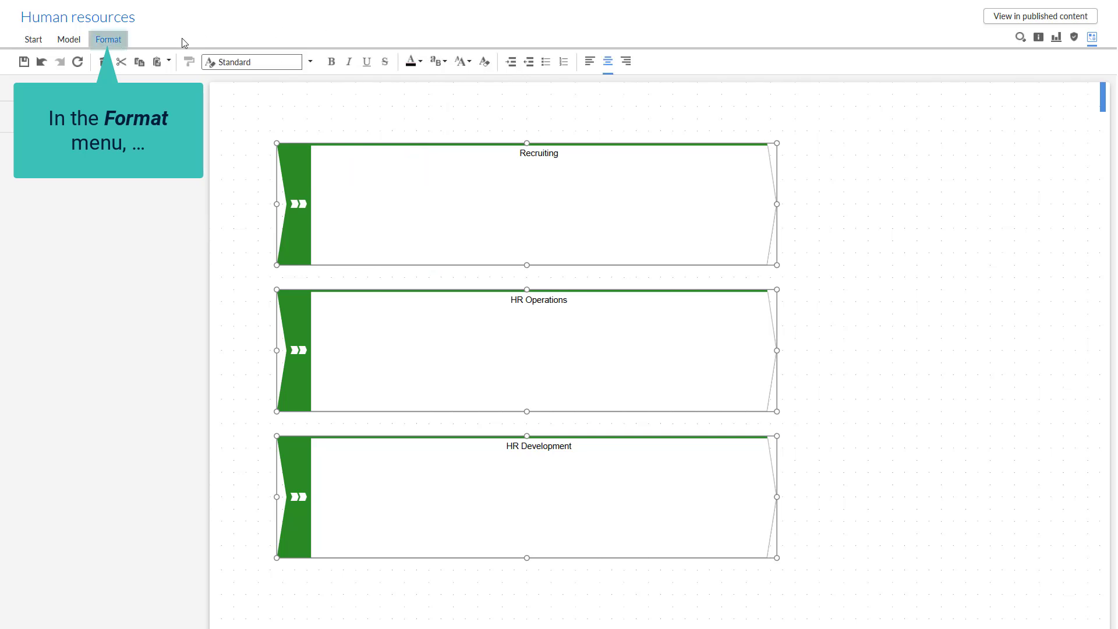
click(272, 63)
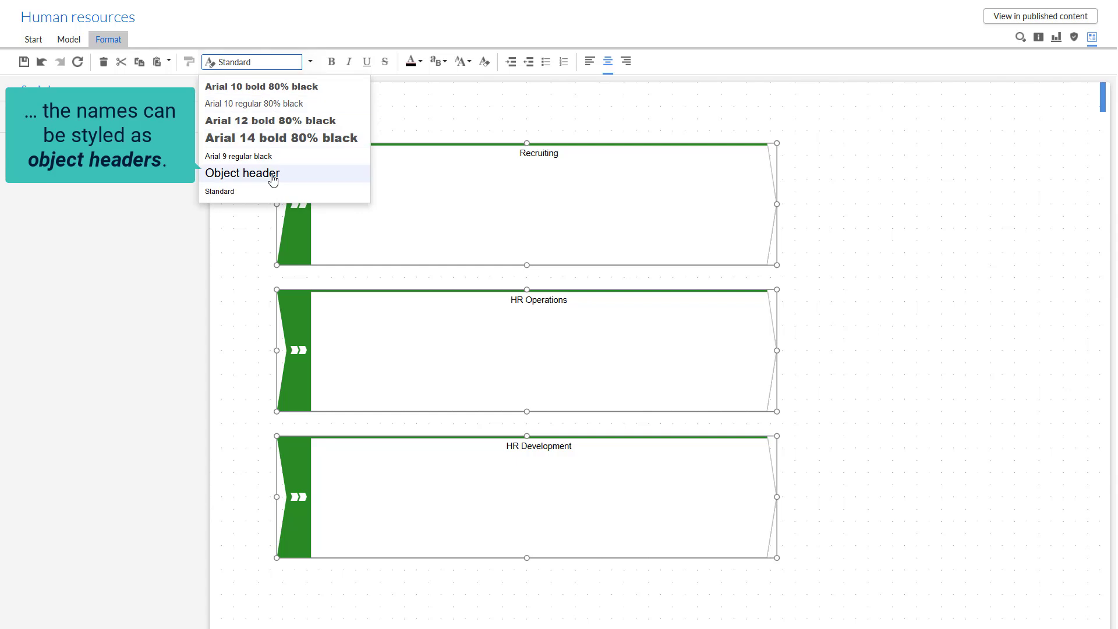
click(273, 174)
- Add a value-added chain named Applicant search inside Recruiting, with the implicit connection "← is process-oriented superior"
click(105, 153)
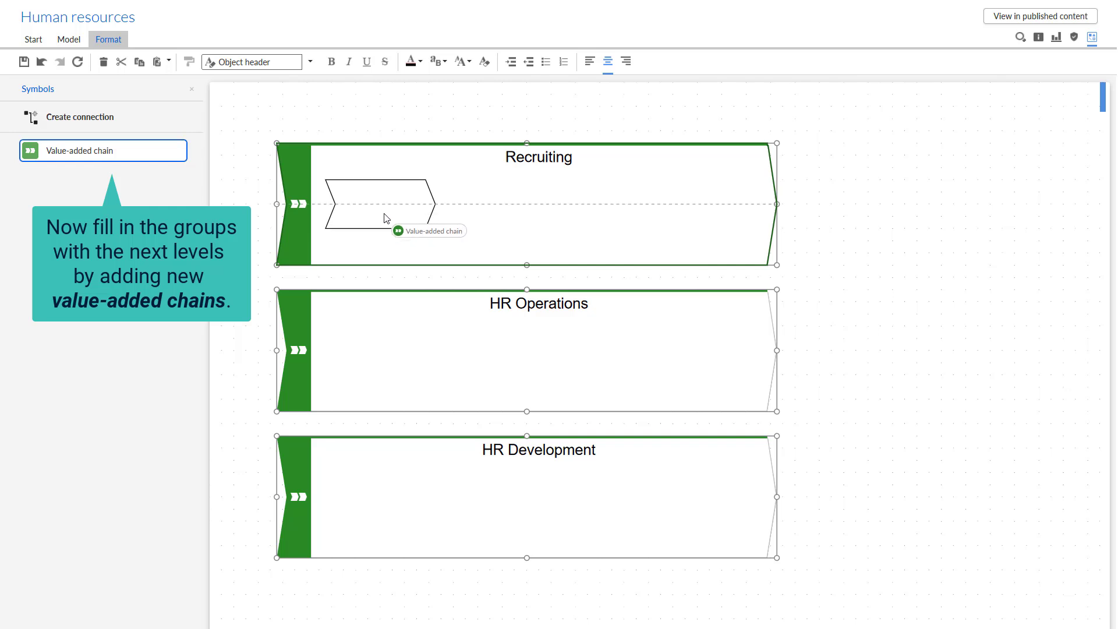
click(384, 218)
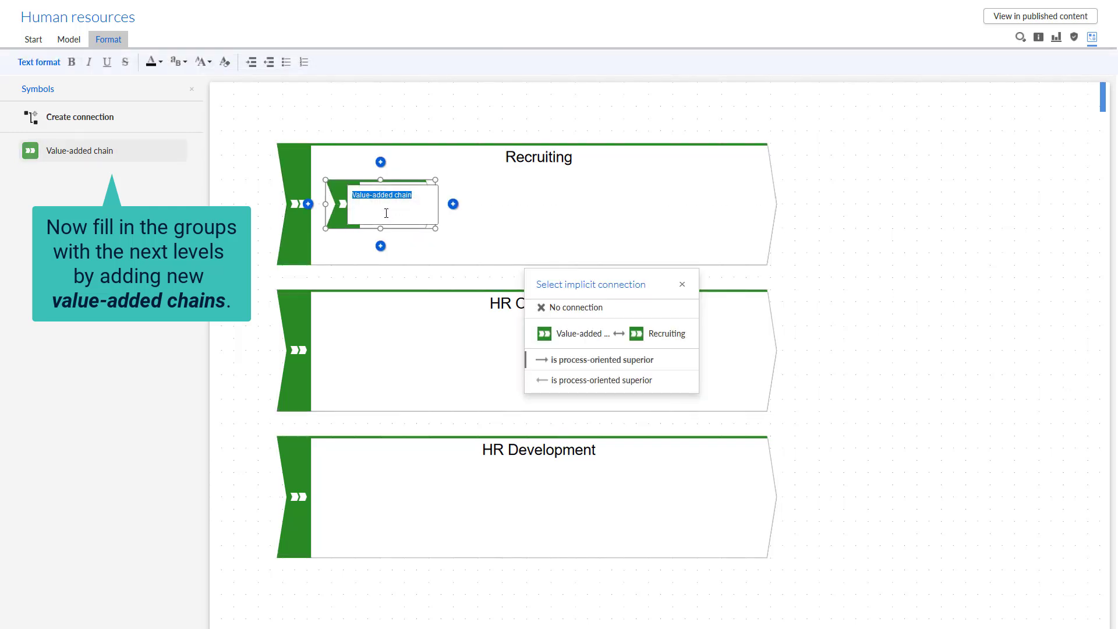
text(Applicant search)
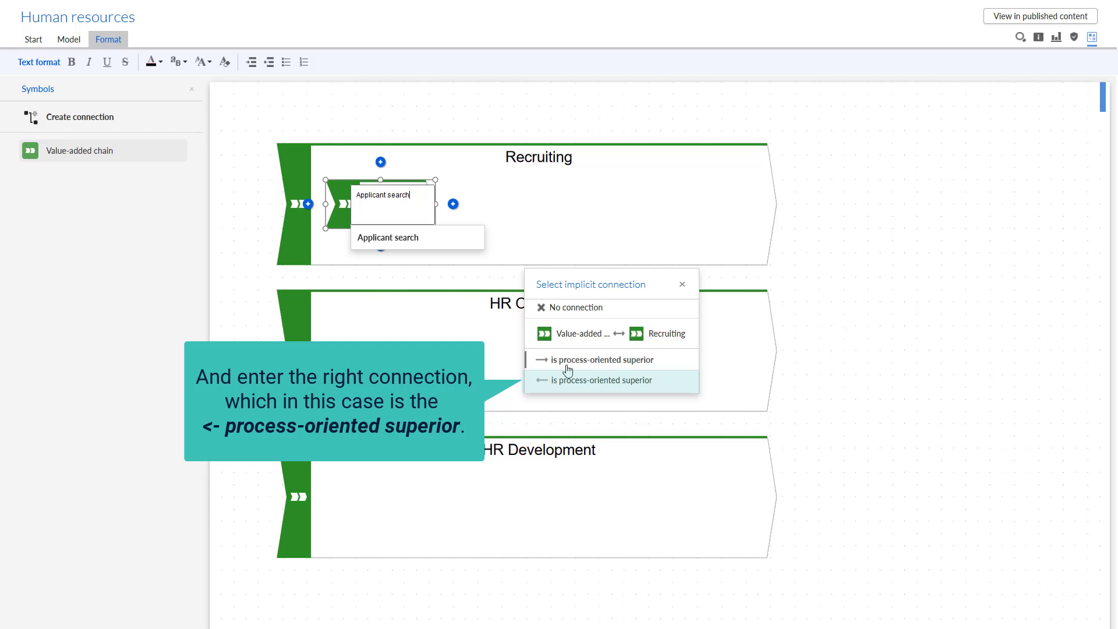
click(574, 382)
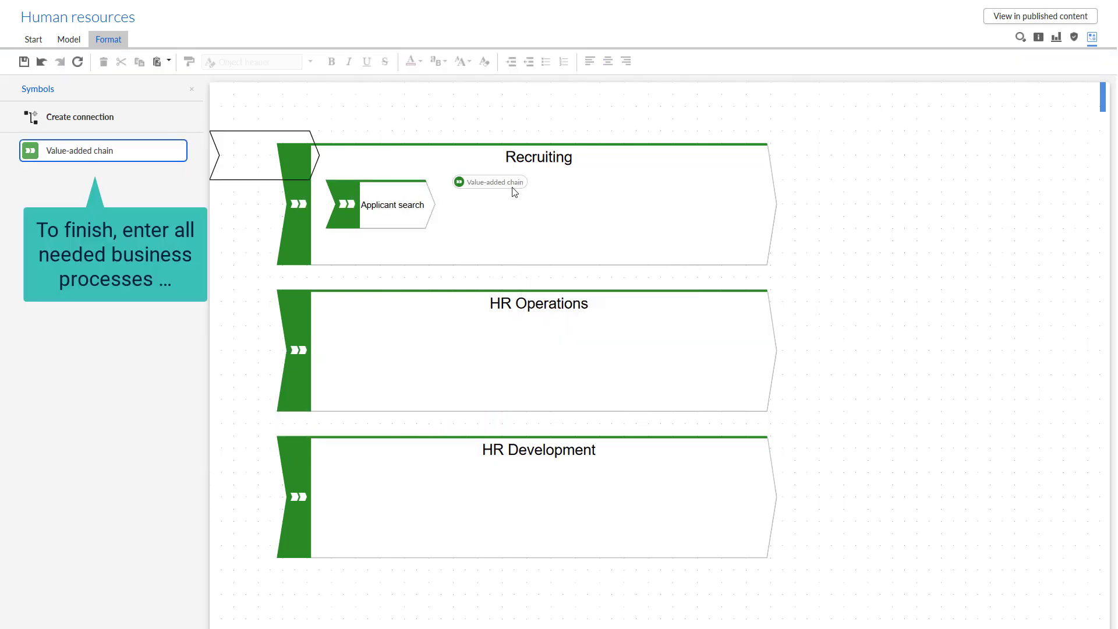
- Add value-added chains named Employee acquisition and Onboarding in a row beside Applicant search inside Recruiting
click(506, 215)
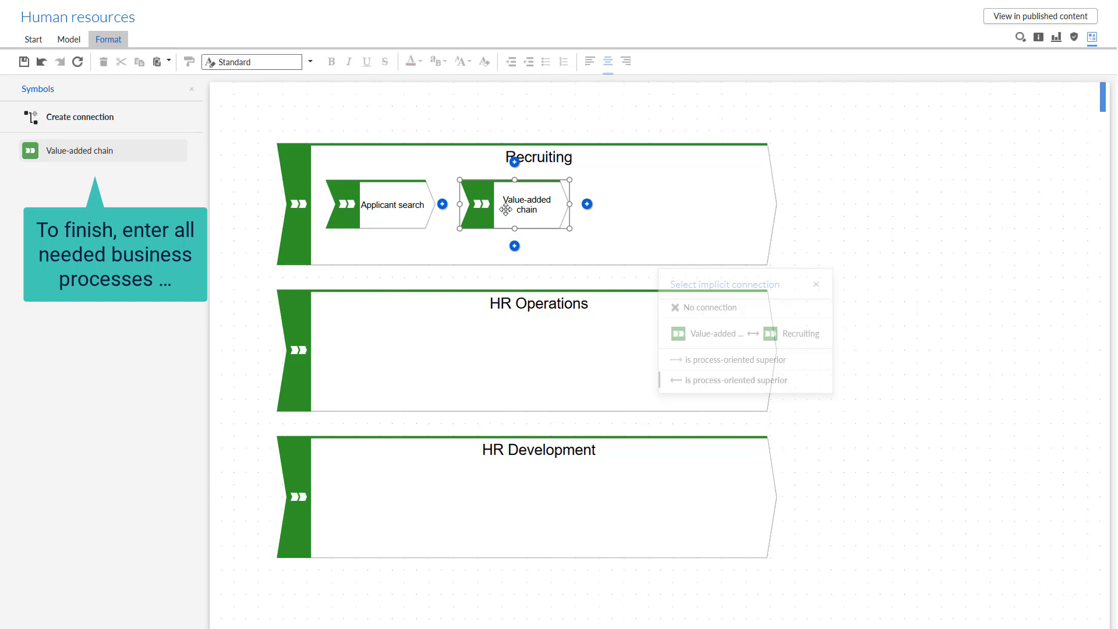
click(512, 231)
click(122, 152)
click(635, 210)
text(onbo)
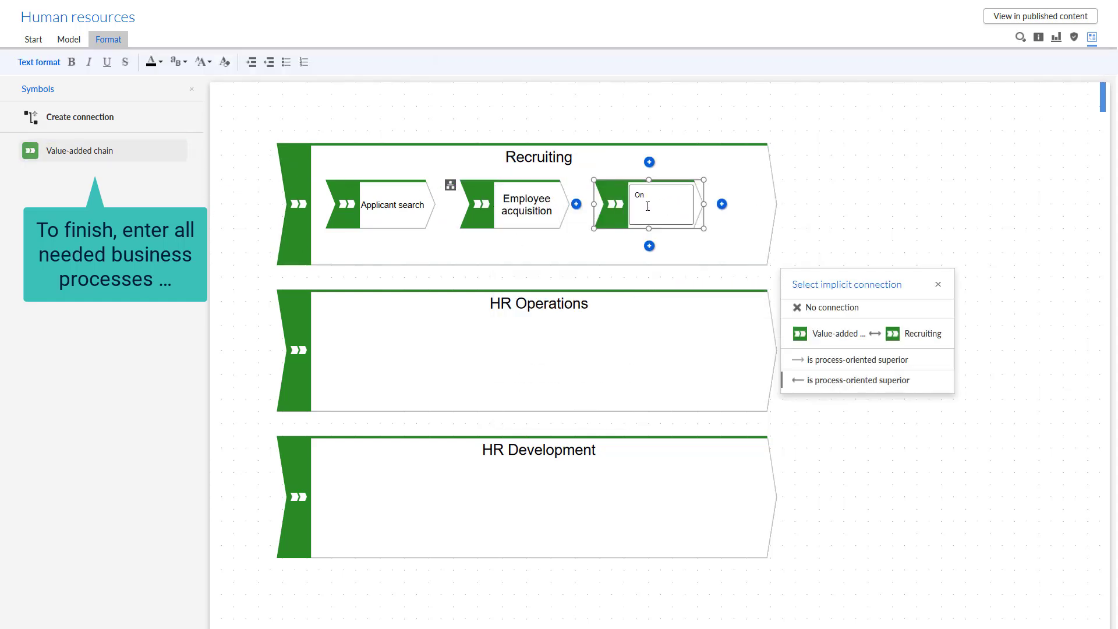
click(651, 239)
click(235, 309)
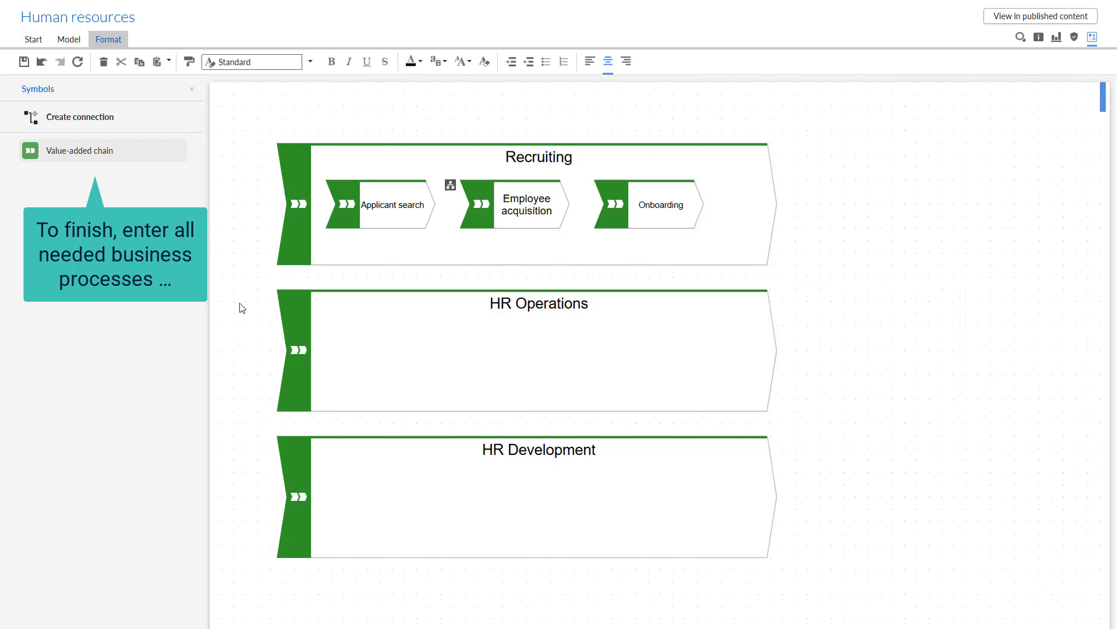
- Add a value-added chain named Payroll inside HR Operations, with the implicit connection "← is process-oriented superior"
click(137, 152)
click(382, 352)
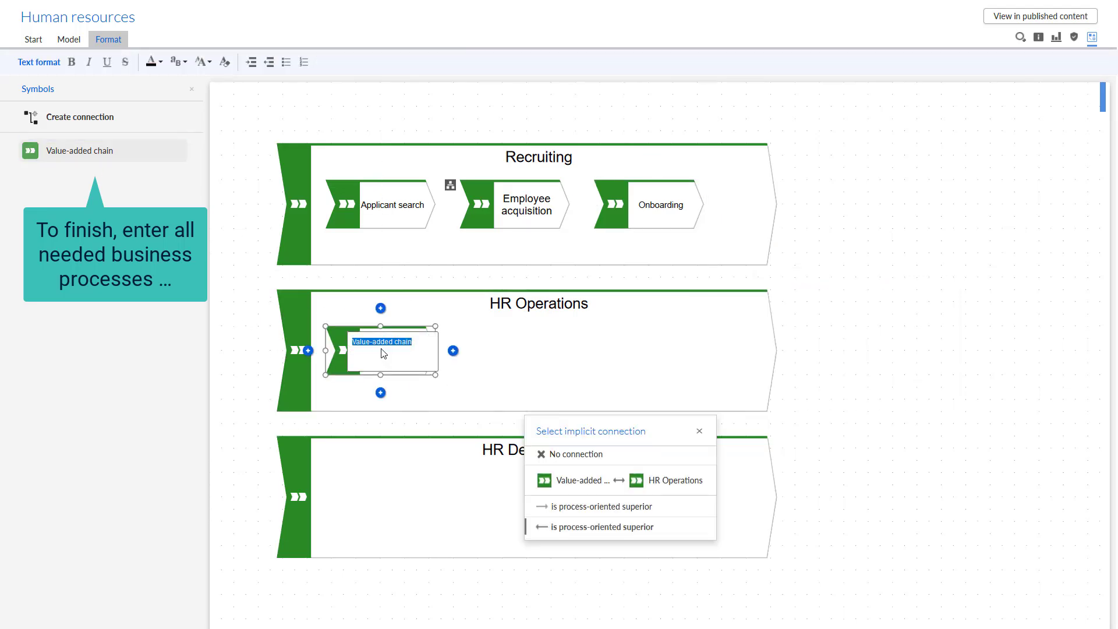
text(Payroll)
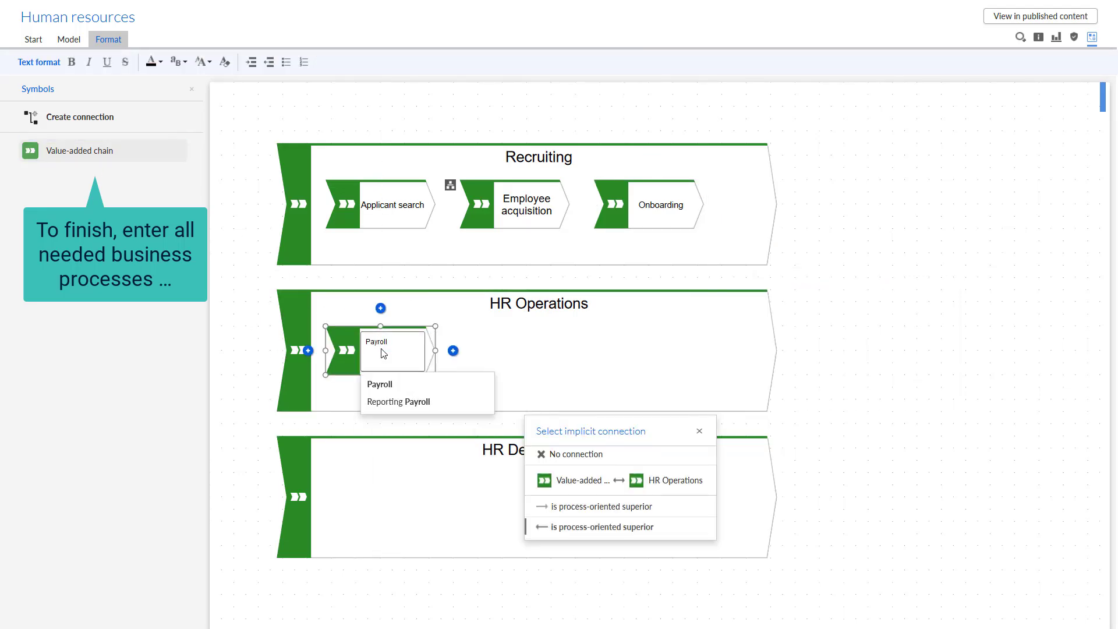
click(587, 530)
click(682, 404)
- Add a value-added chain inside HR Development and name it with the existing object Performance Review
click(108, 151)
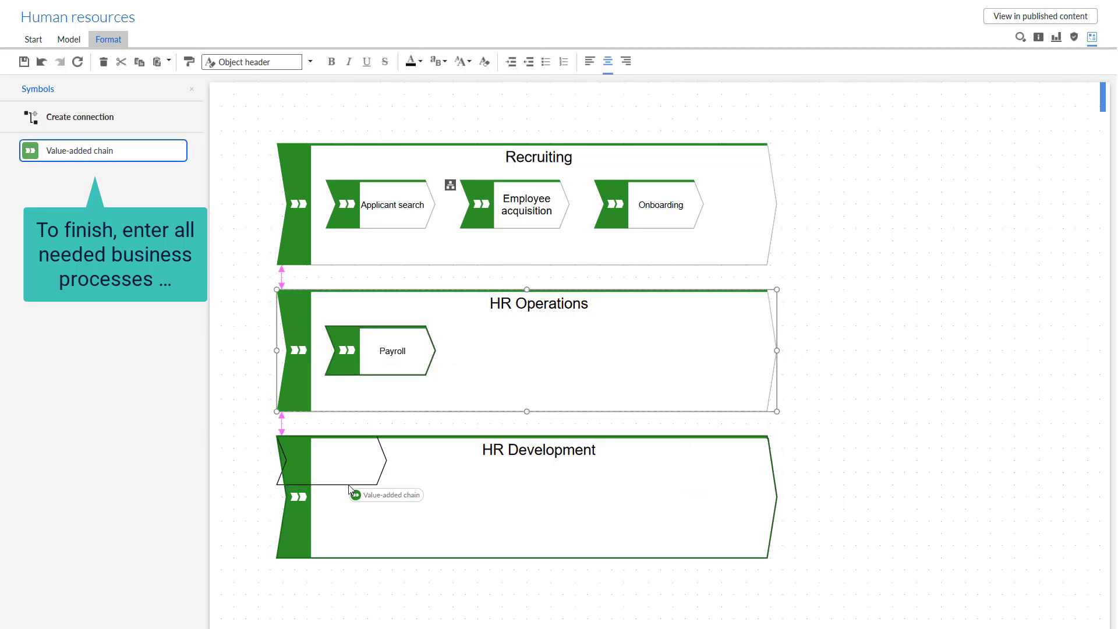
click(390, 499)
text(Performance)
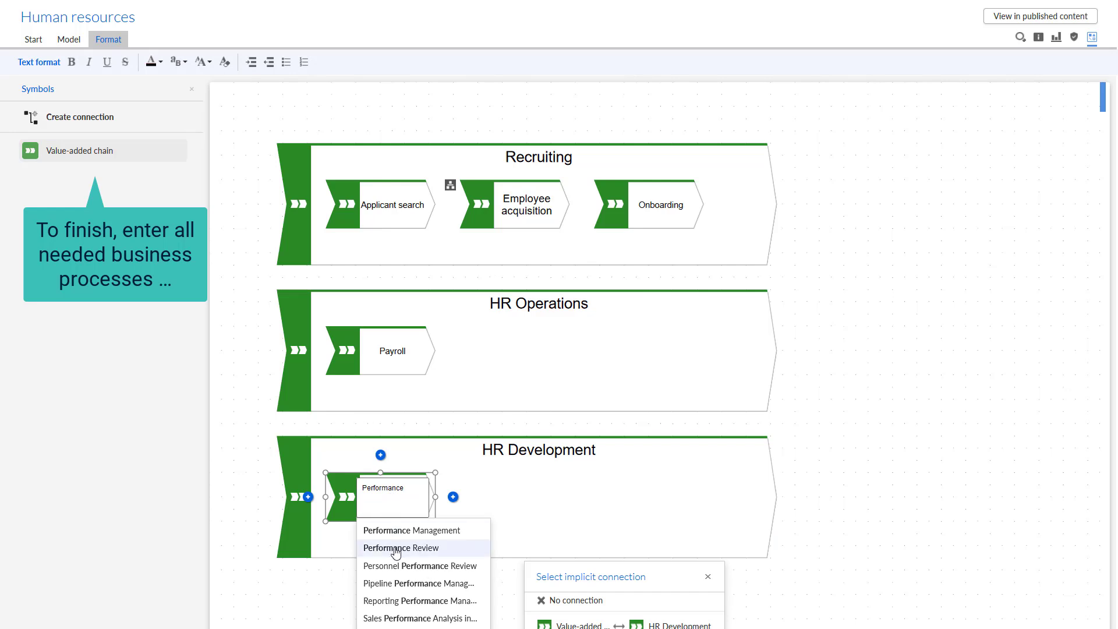
click(396, 550)
- Add a value-added chain named Training beside Performance Review inside HR Development, and save the model
click(133, 150)
click(512, 508)
text(Training)
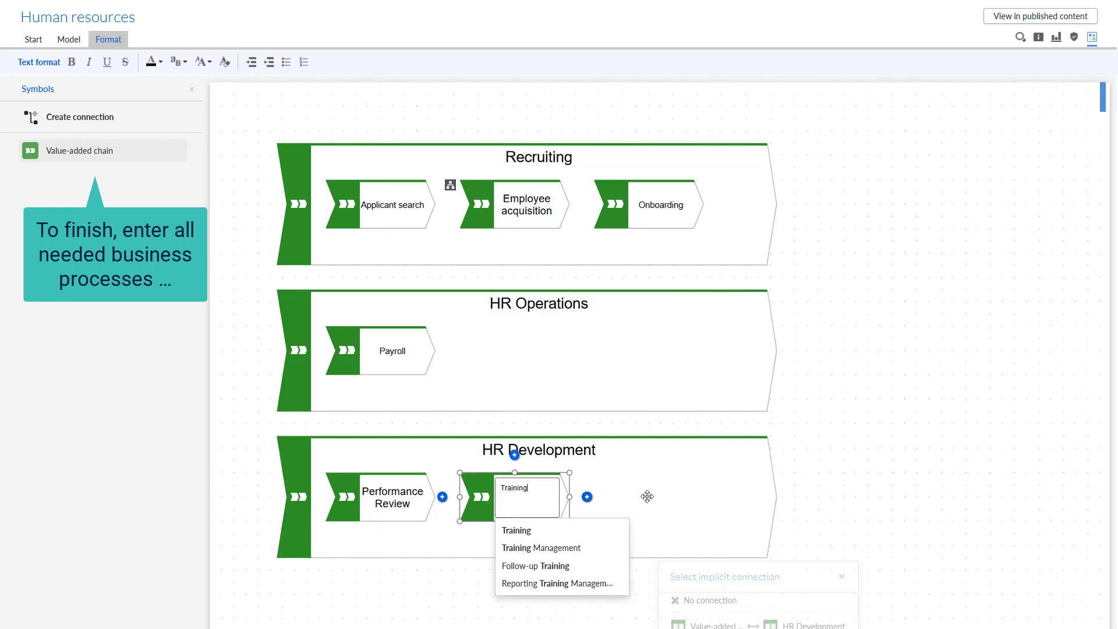
key(Return)
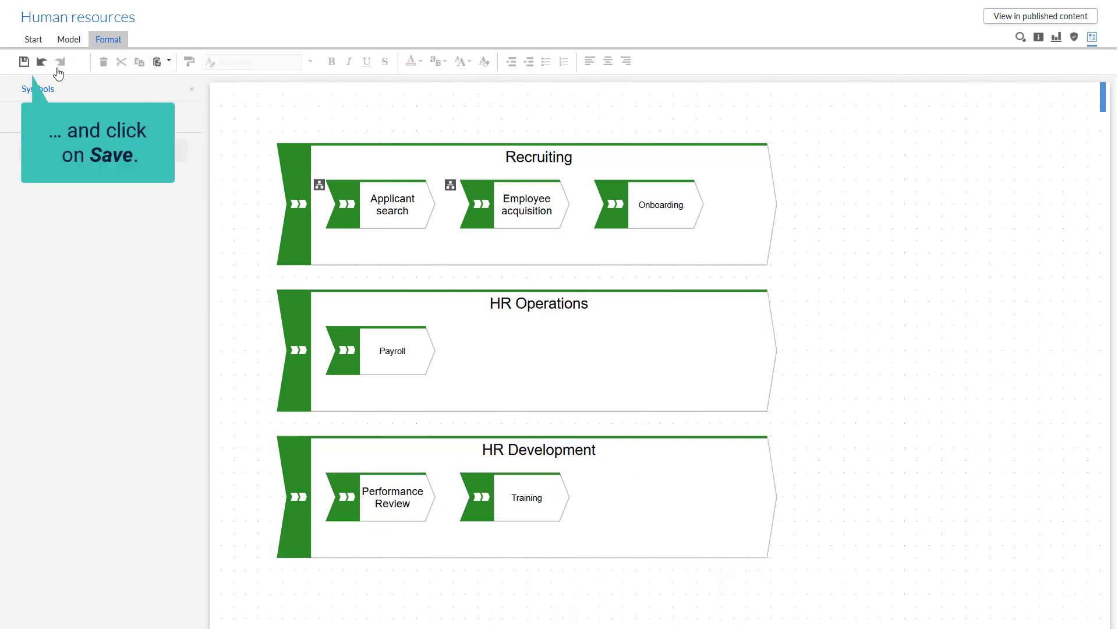
click(24, 61)
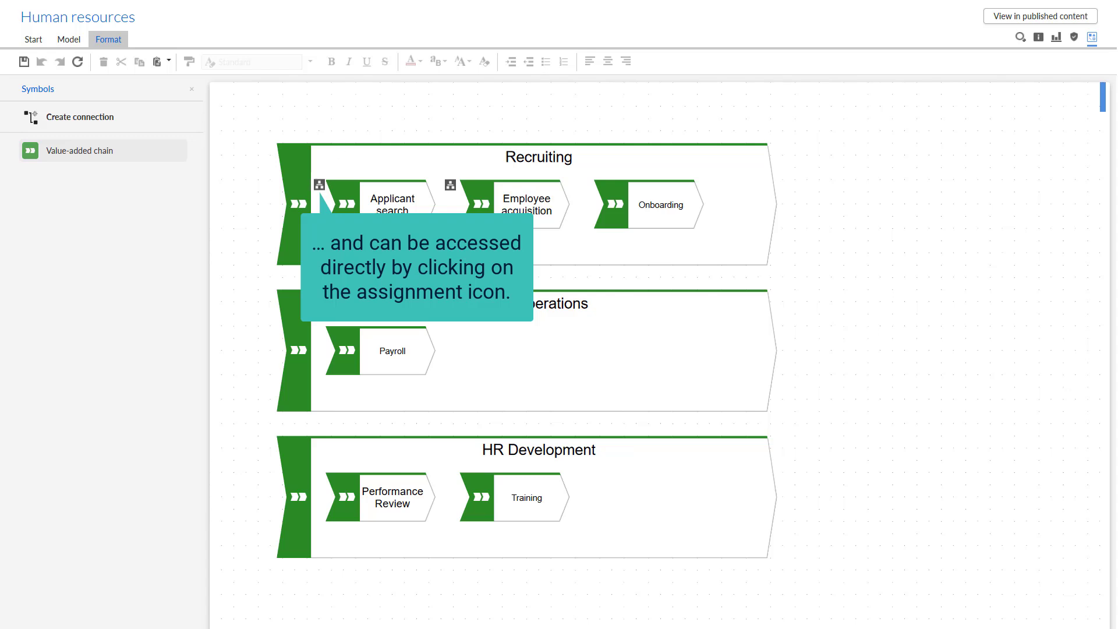
- View the model assigned to Applicant search, and return to the Human resources model
click(319, 184)
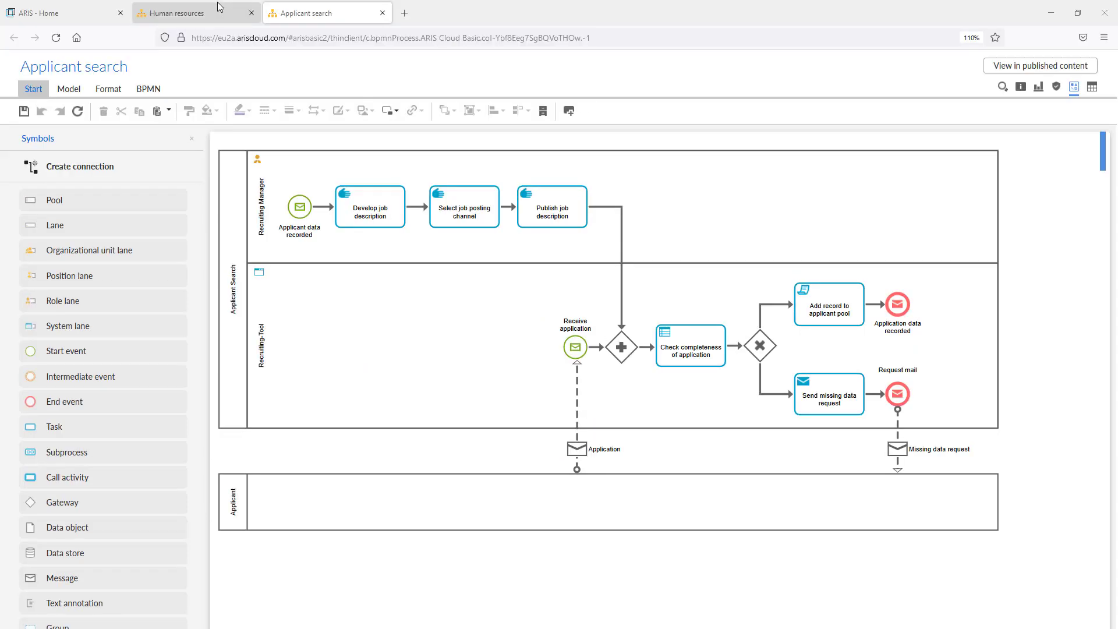
click(222, 9)
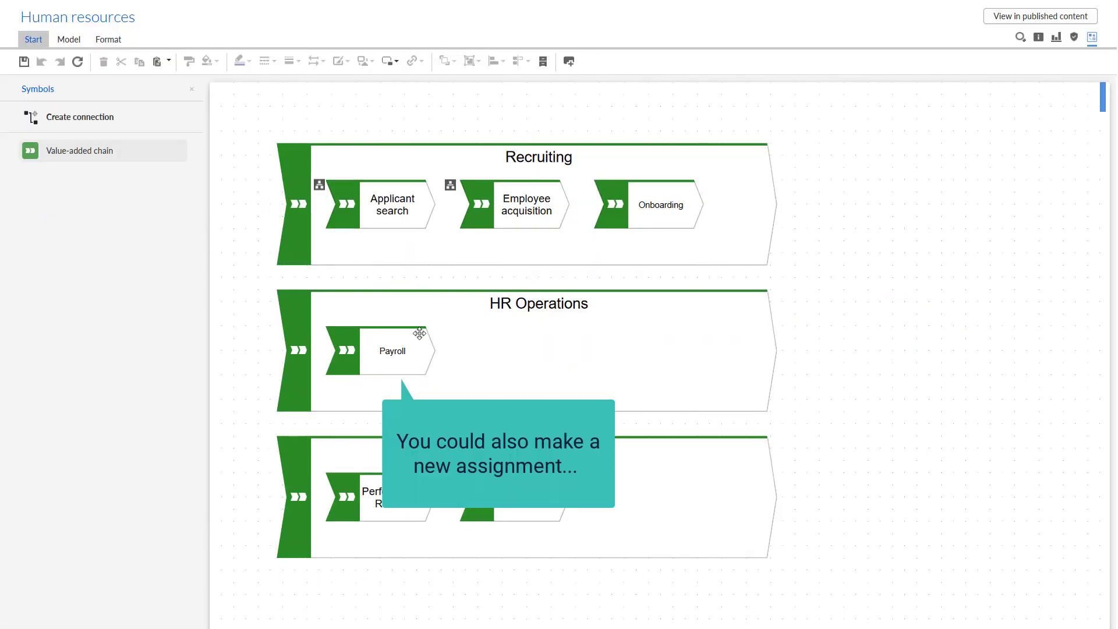
- Start creating an assignment for the Payroll chain with Process landscape as the model type
click(420, 349)
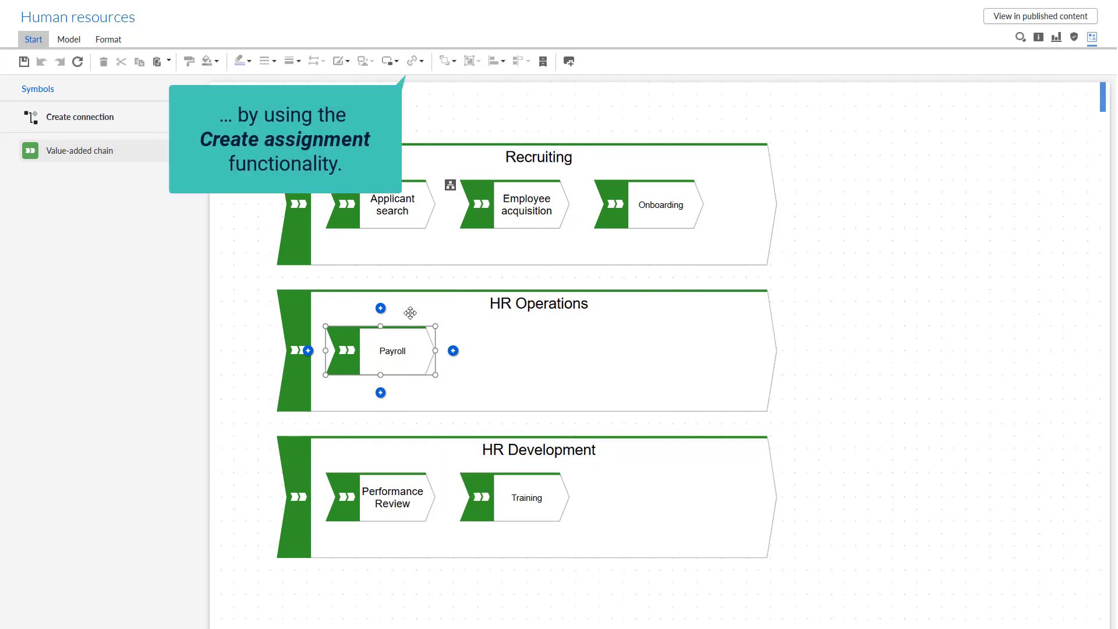
click(415, 63)
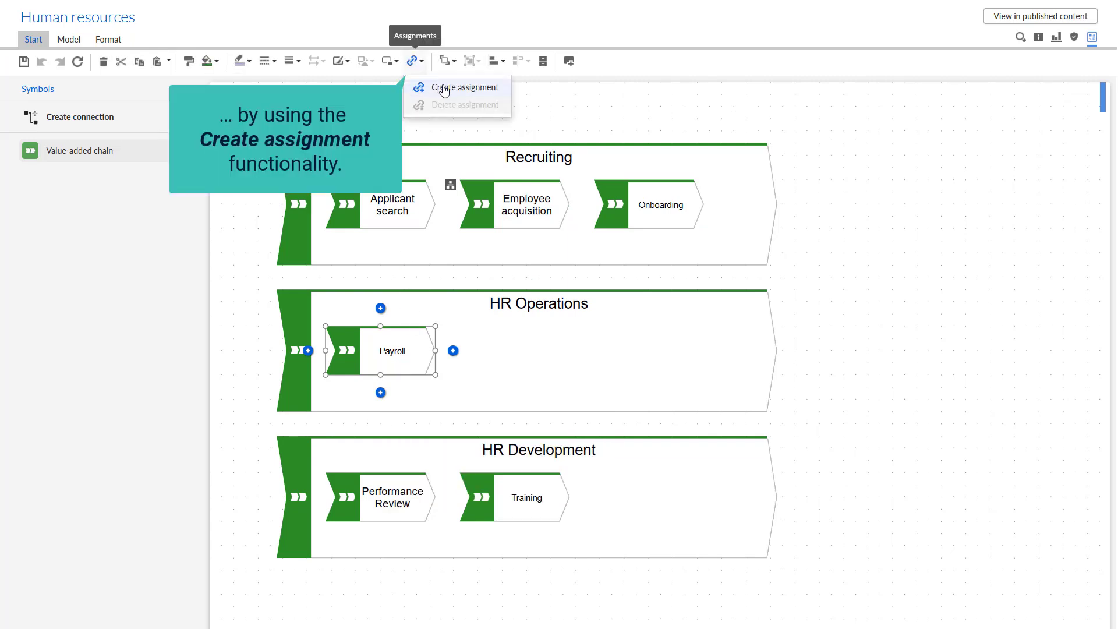
click(442, 88)
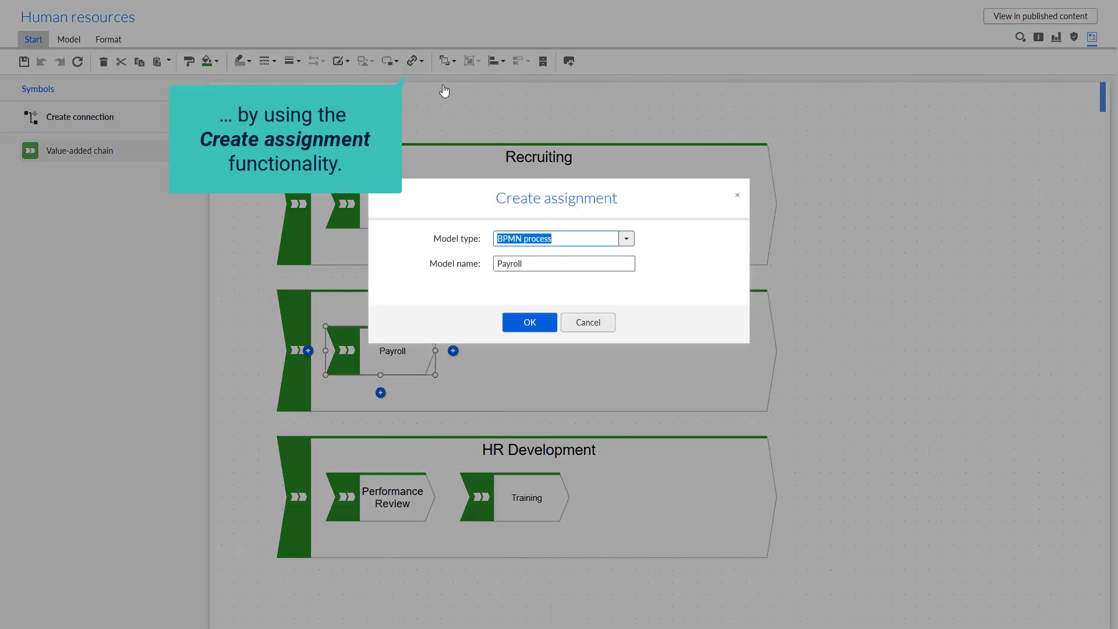
click(626, 239)
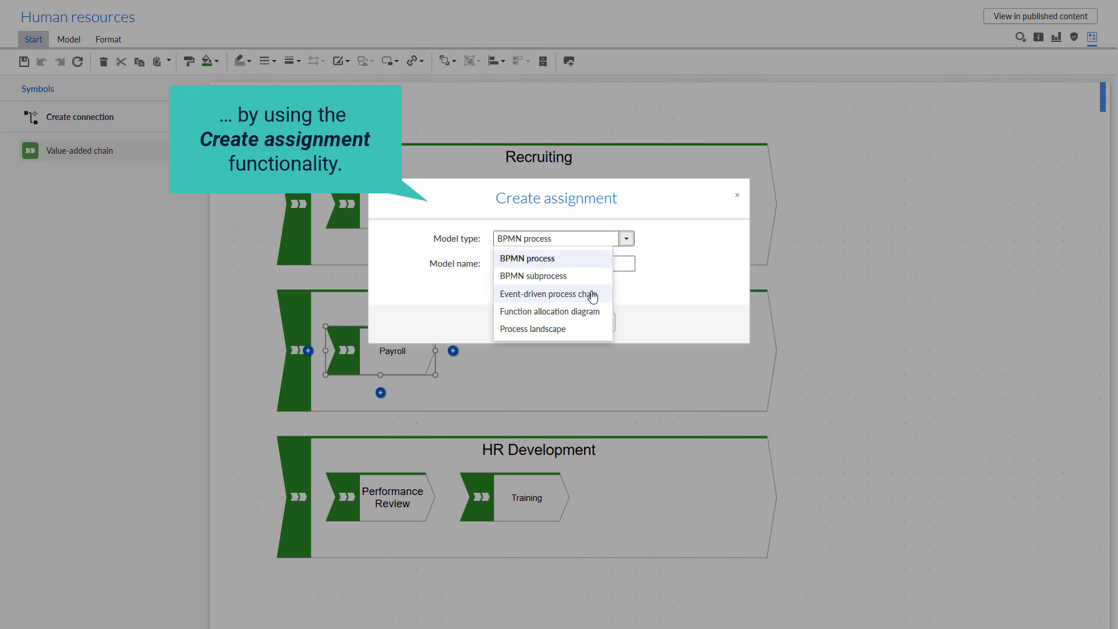
click(587, 331)
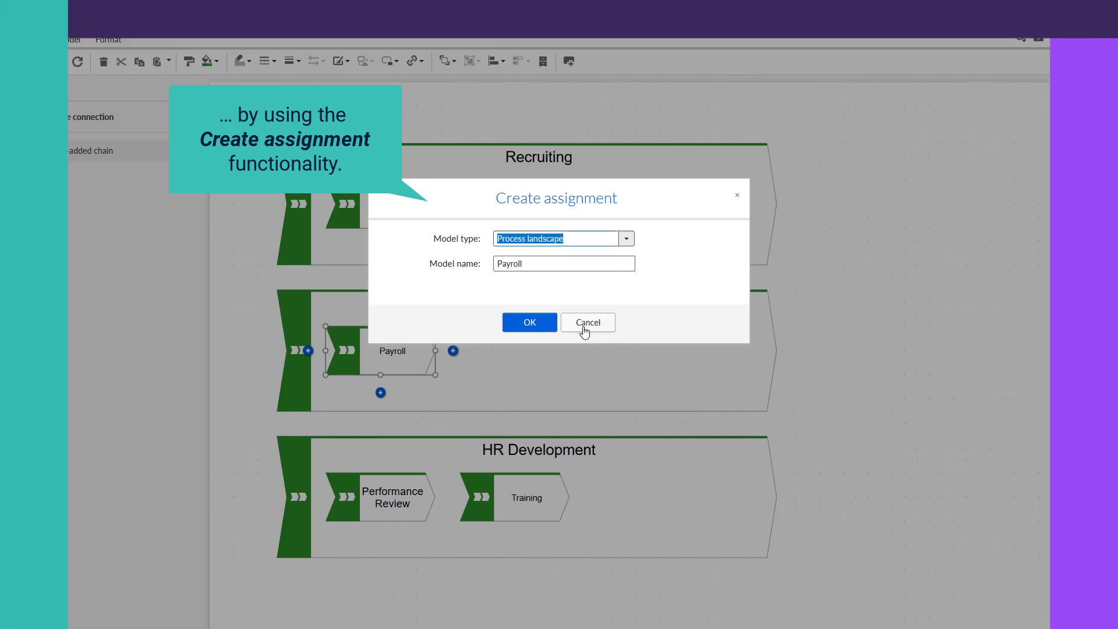